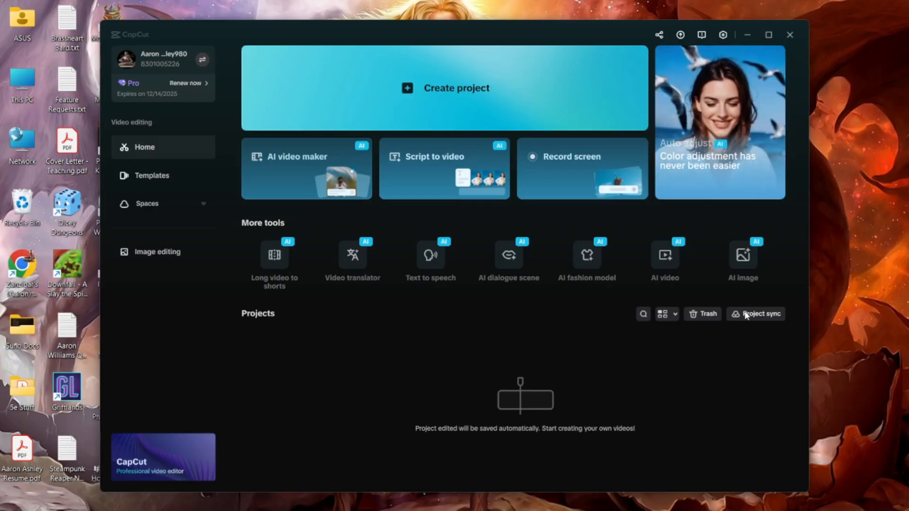
Step: Open the AI video maker and start a new project
key("alt+Tab")
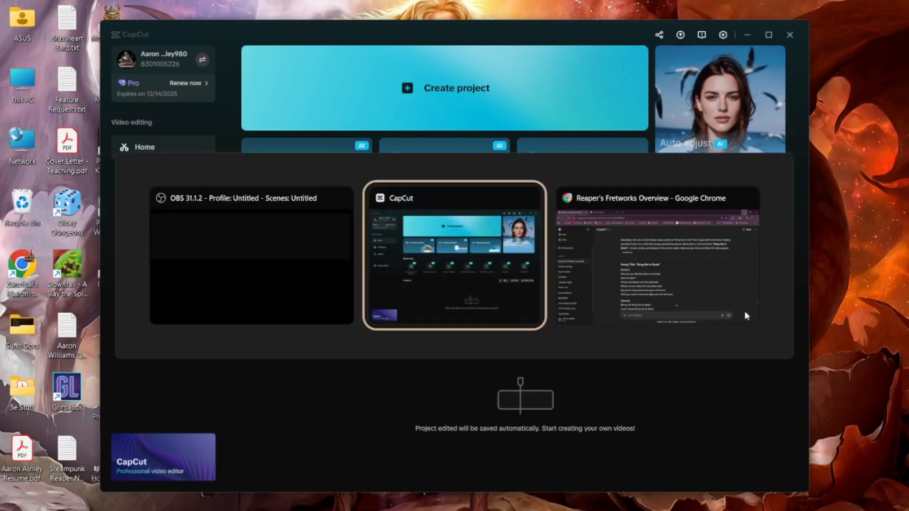
mouse_move(746, 314)
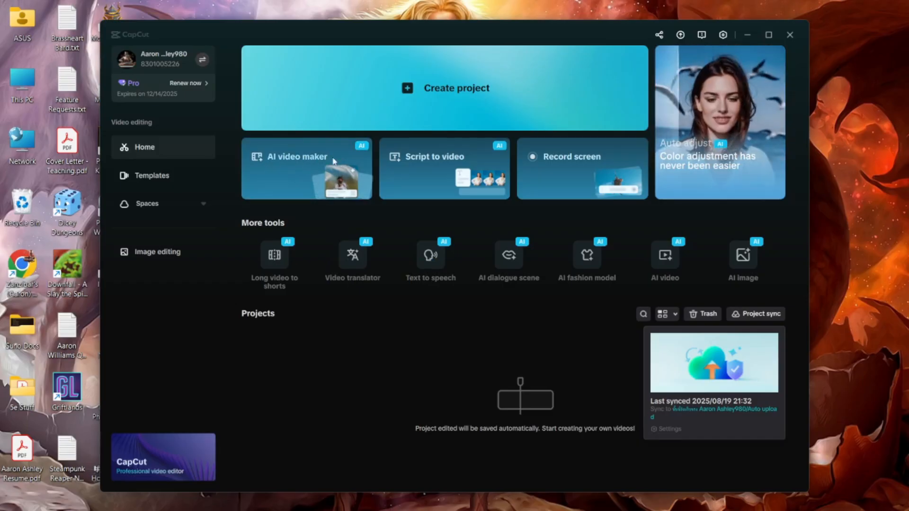
left_click(307, 179)
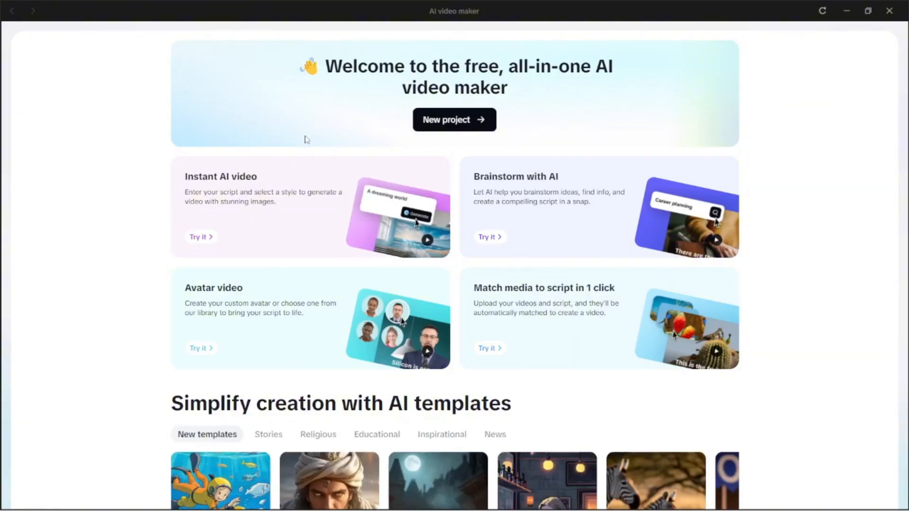
left_click(436, 121)
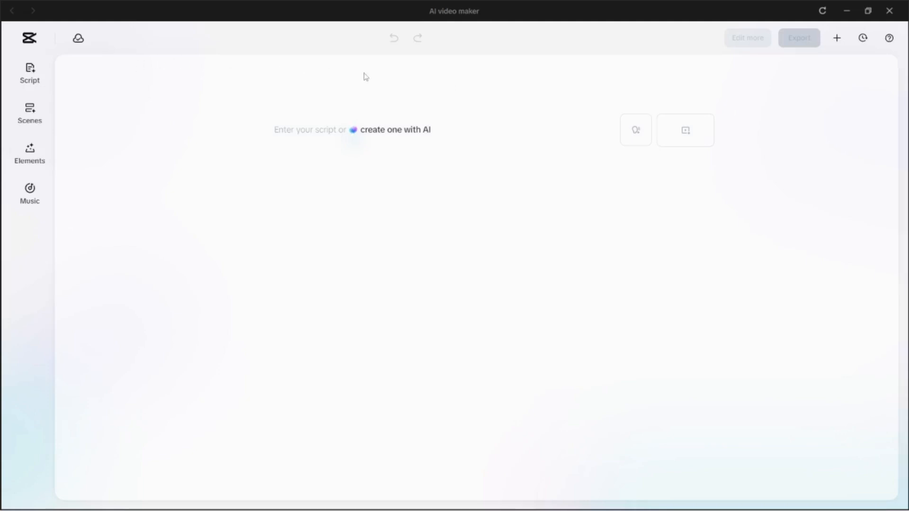
Step: Open the recent Bring me to Death project and bring up its script creation settings
left_click(861, 40)
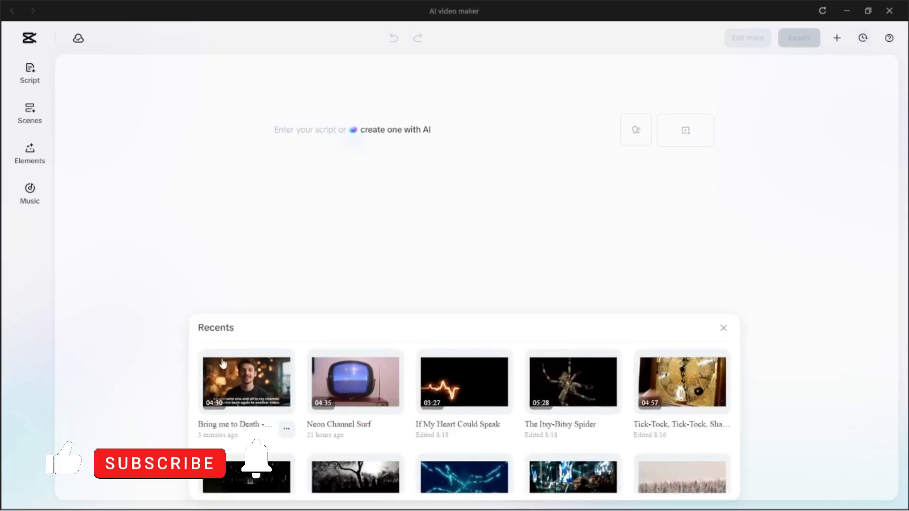
left_click(241, 372)
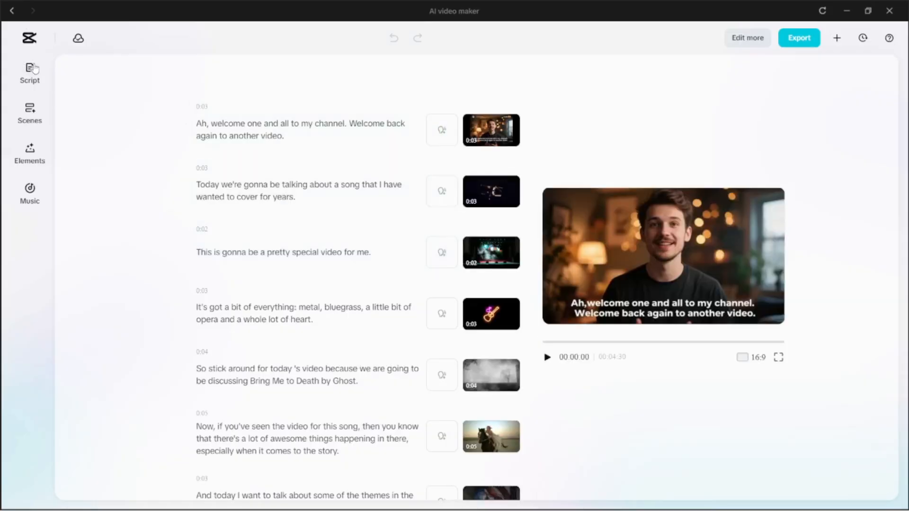
left_click(34, 69)
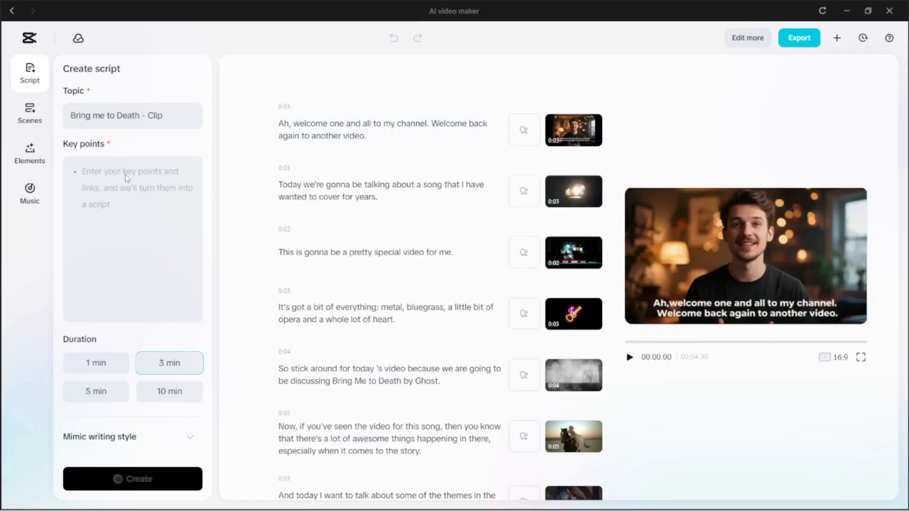
Step: Switch to Suno in Chrome and copy the complete Bring Me to Death lyrics from the remix
key("alt+Tab")
key("alt+Tab")
key("alt+Tab")
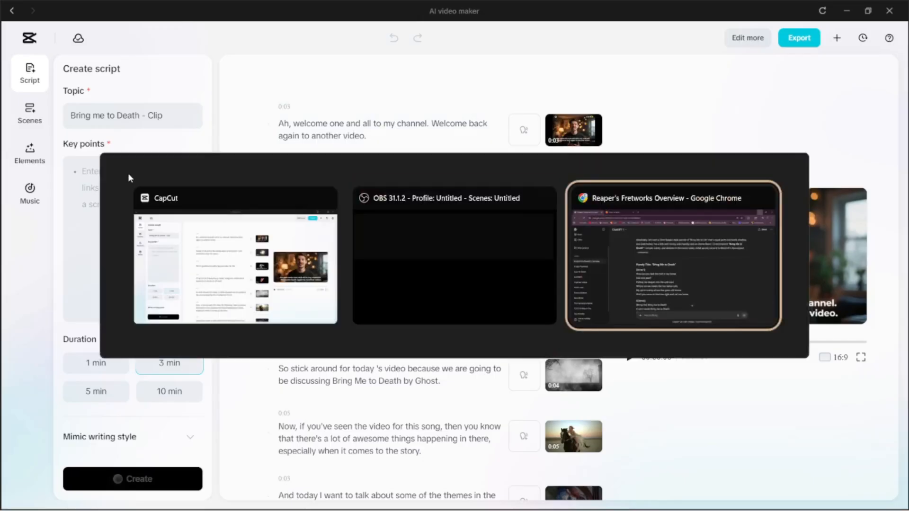
left_click(195, 13)
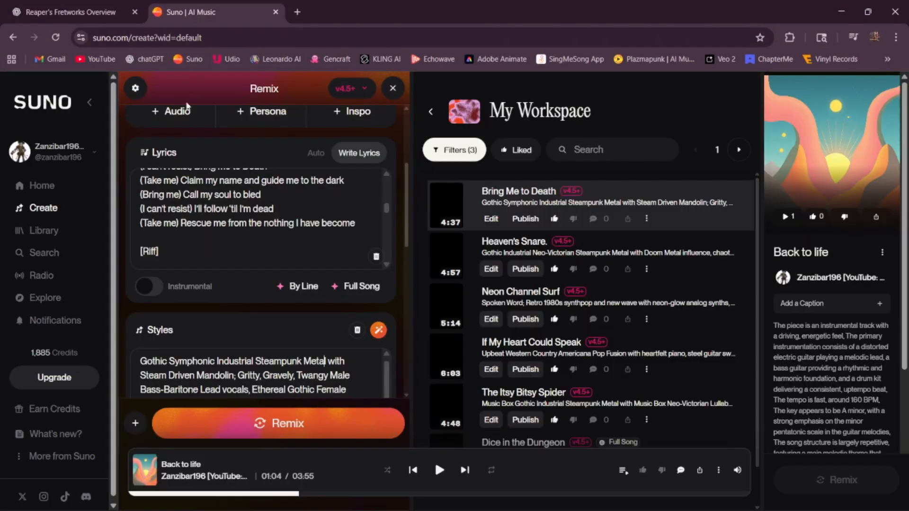
scroll(198, 230, "up", 10)
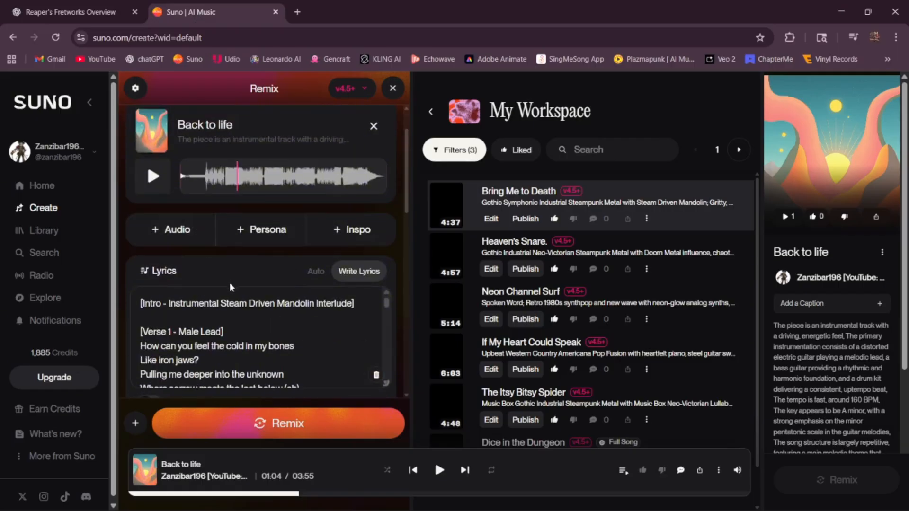
left_click(154, 318)
key("ctrl+a")
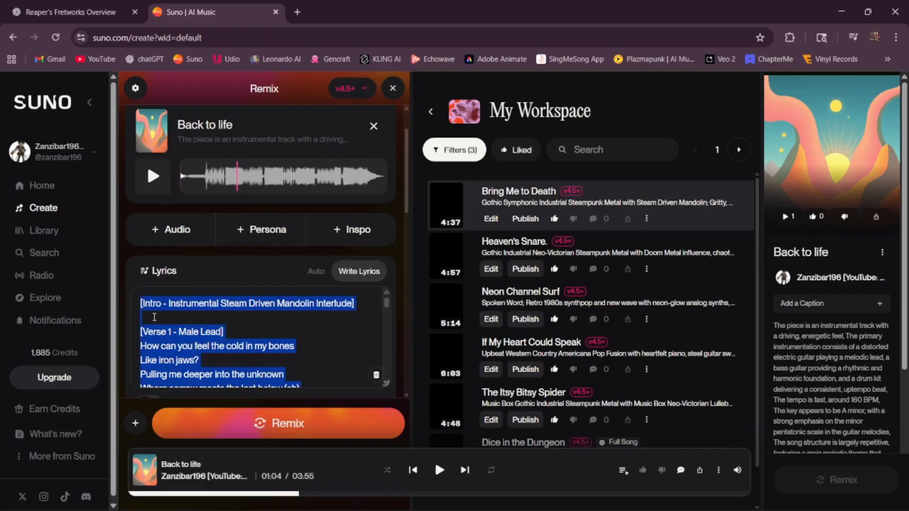
scroll(268, 325, "down", 3)
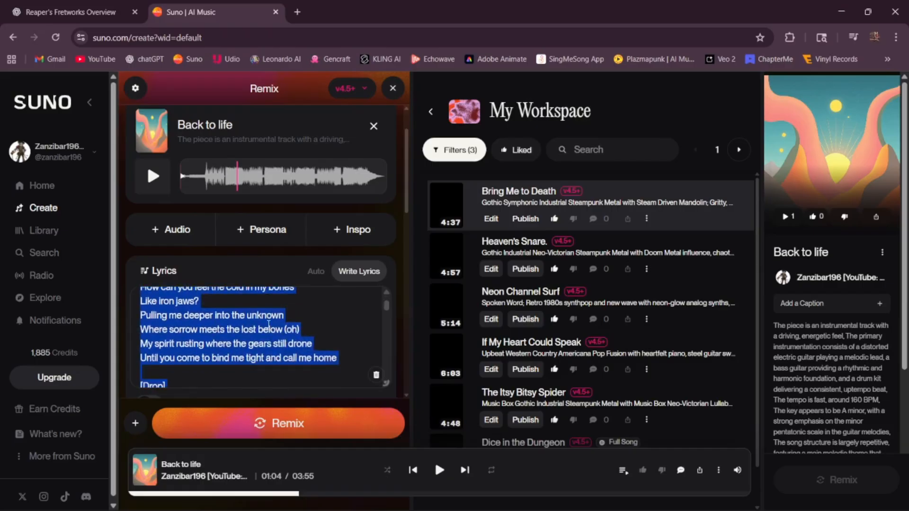
Step: Return to CapCut and paste the copied song lyrics as the script's key points
left_click(98, 10)
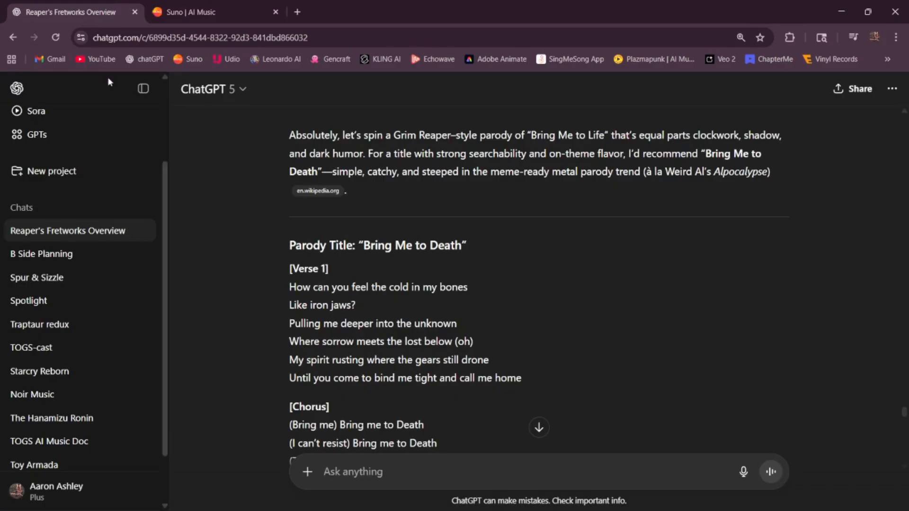
left_click(178, 6)
key("alt+Tab")
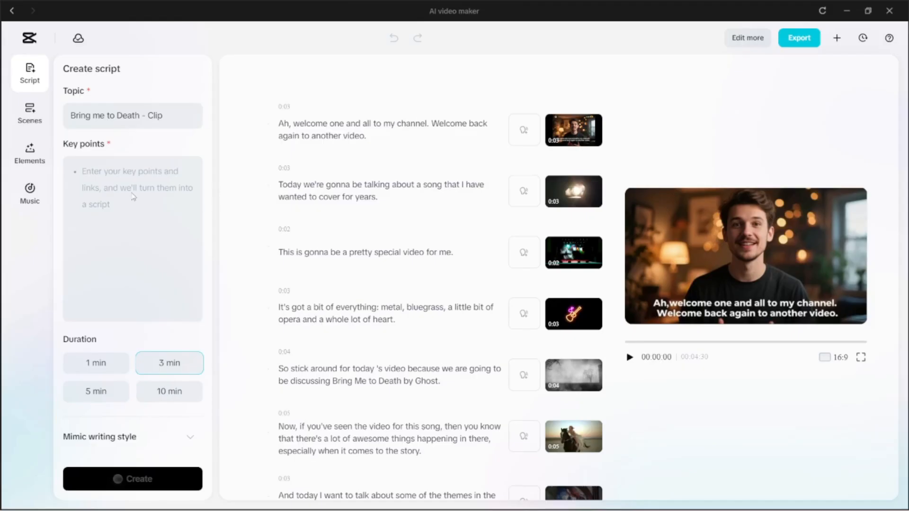
left_click(133, 196)
key("ctrl+v")
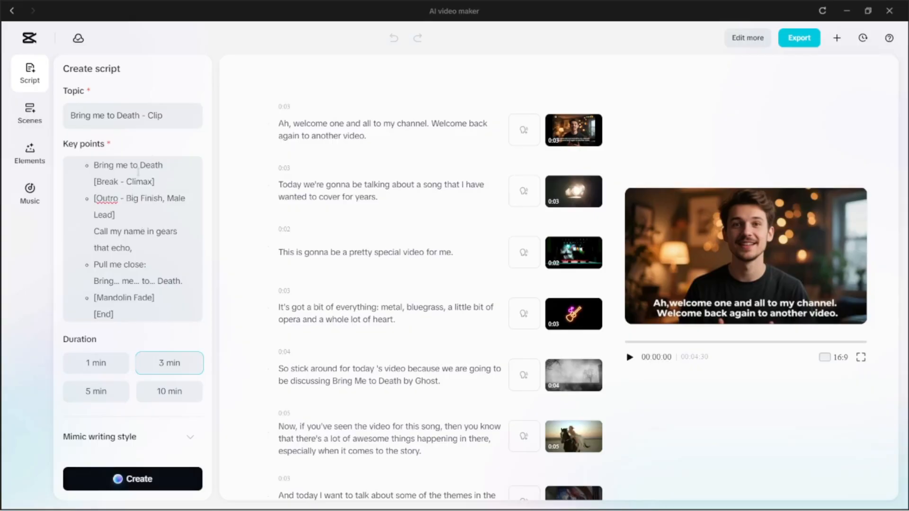
Step: Set the script duration to 10 min and check the option for mimicking a writing style
scroll(138, 171, "down", 3)
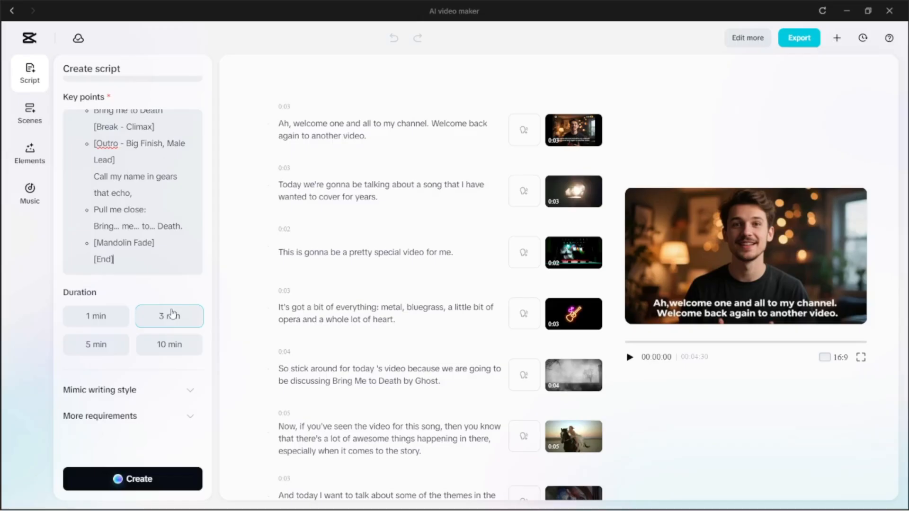
left_click(174, 345)
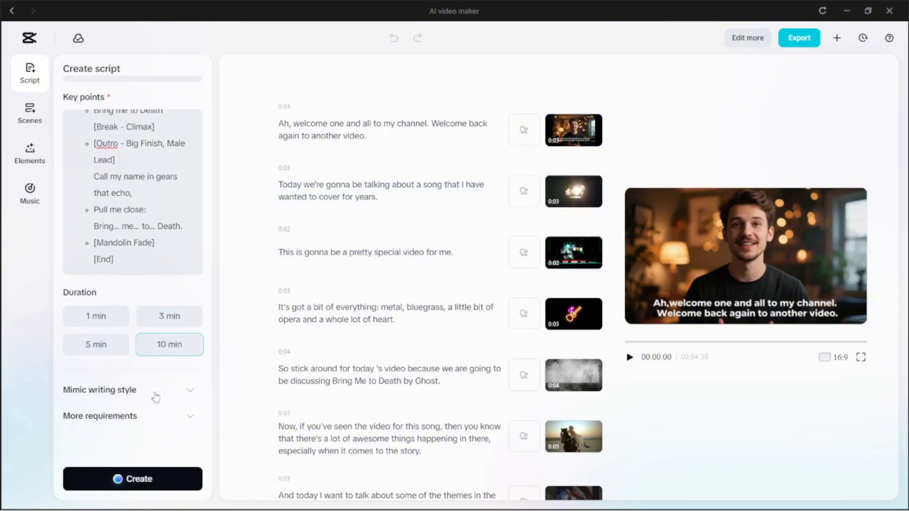
left_click(185, 392)
left_click(118, 418)
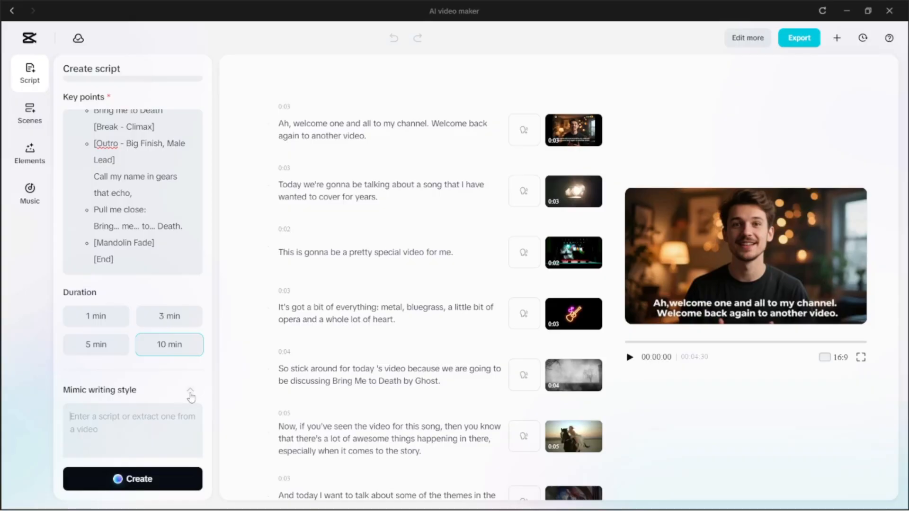
left_click(191, 394)
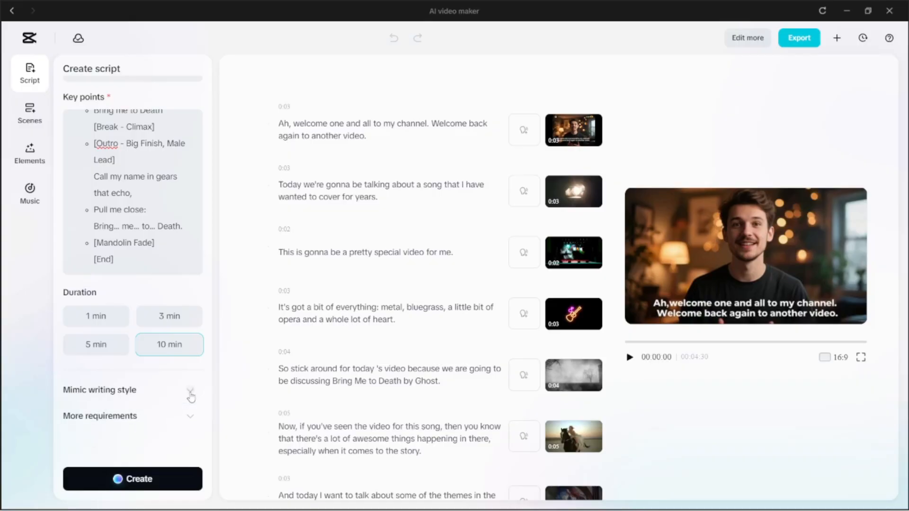
Step: Add the script requirement to write a long, epic story based on these song lyrics as a music video
left_click(190, 420)
scroll(163, 382, "down", 2)
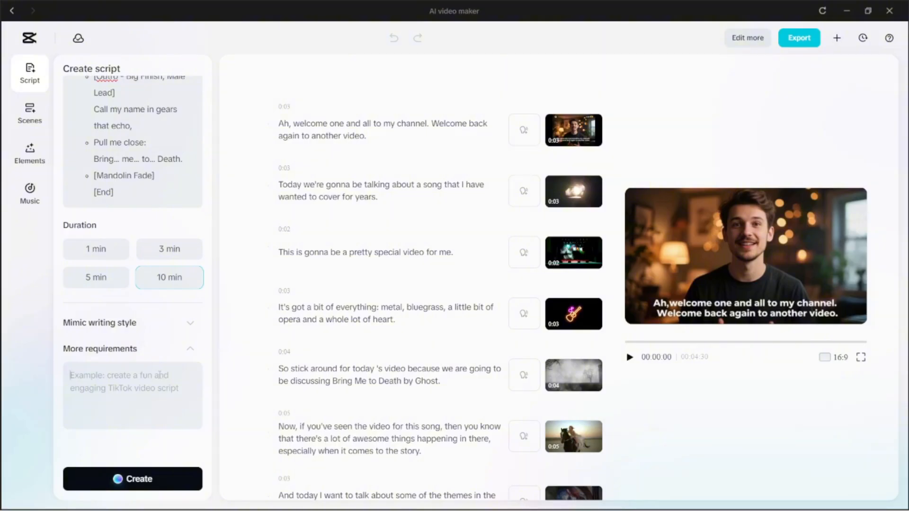
type("Write")
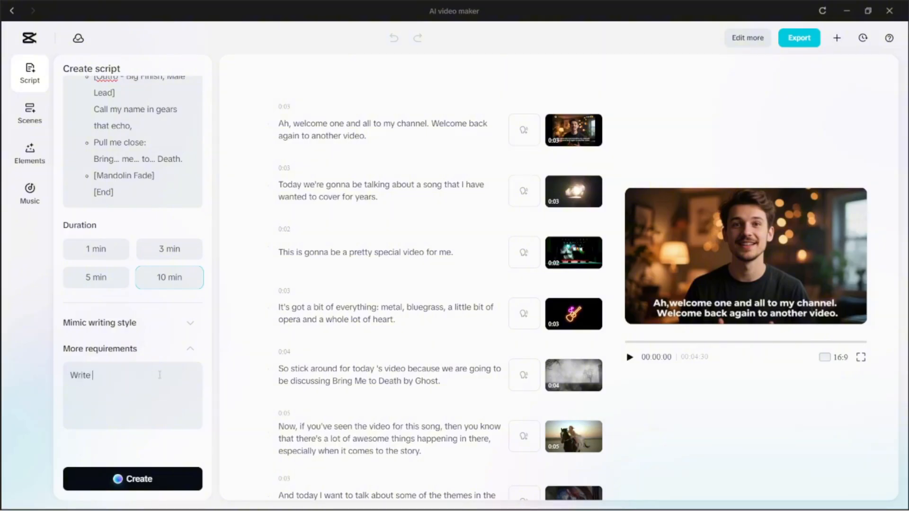
type(" a long, epic story b")
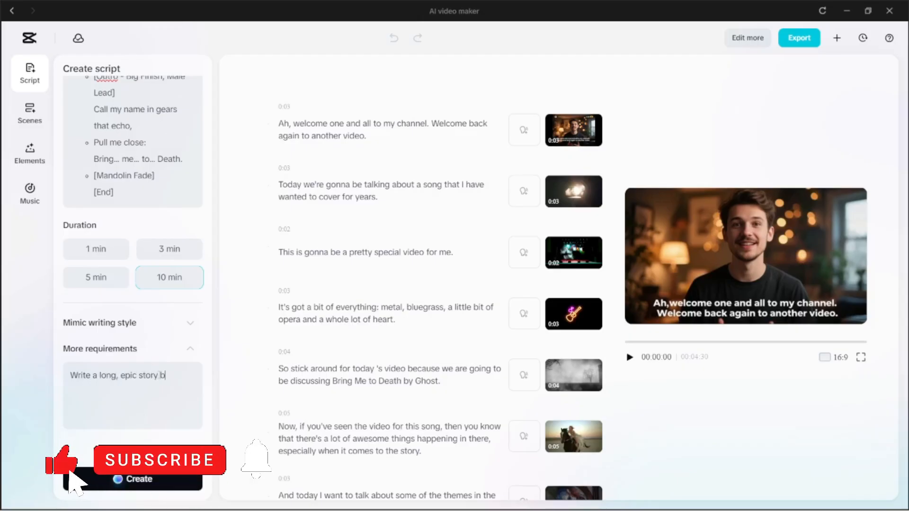
type("ased on")
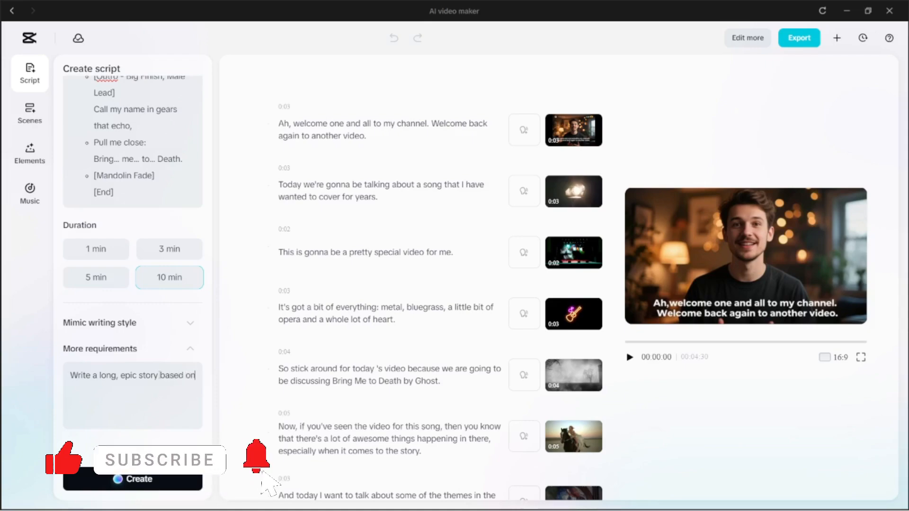
type(" this ")
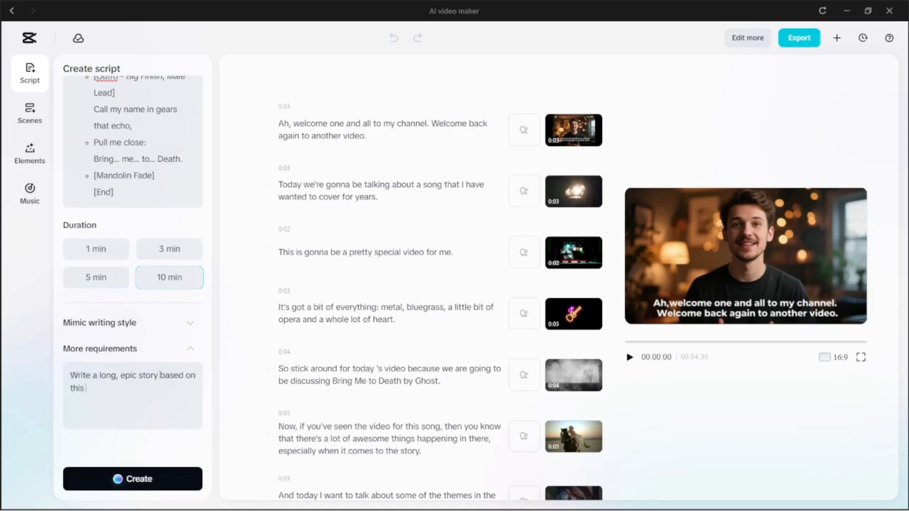
key("BackSpace")
key("BackSpace")
key("BackSpace")
type("ese song lyrics as a music v")
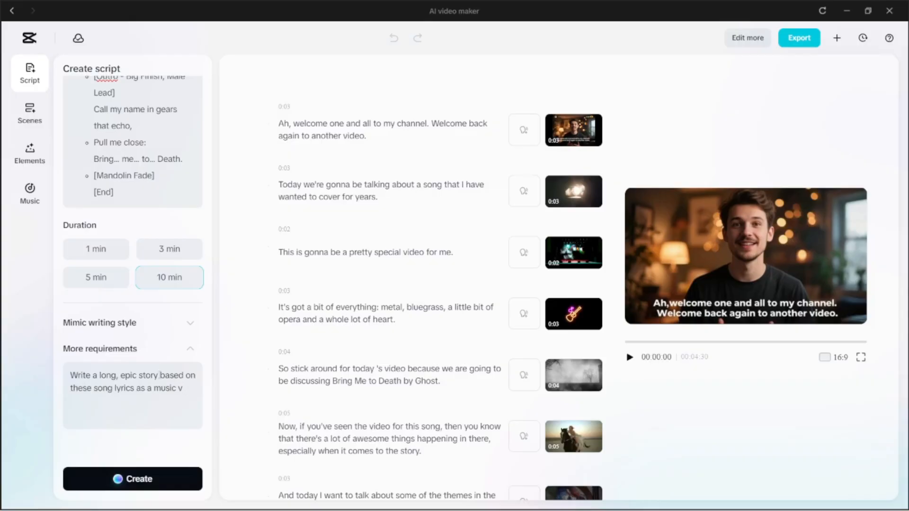
type("o")
Step: Open the scene settings and look through the project's scenes with their script lines and matched clips
left_click(29, 109)
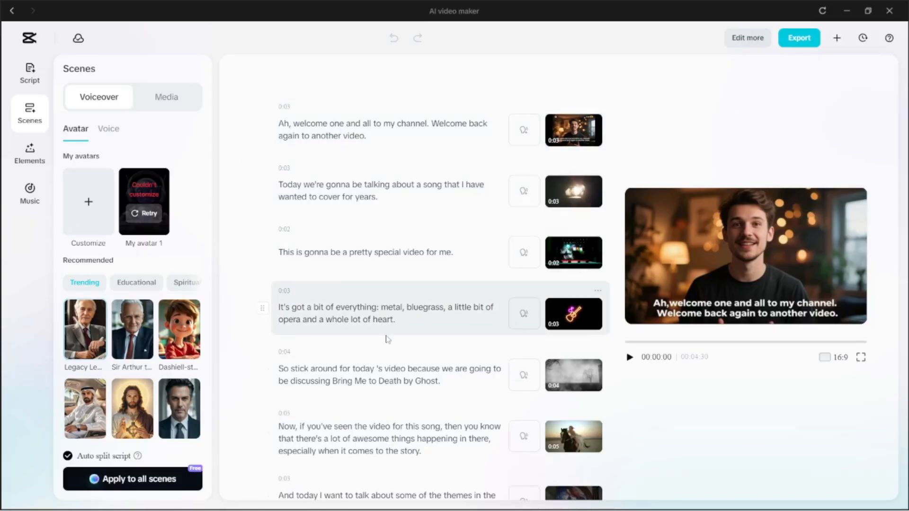
scroll(417, 372, "down", 10)
scroll(417, 360, "down", 10)
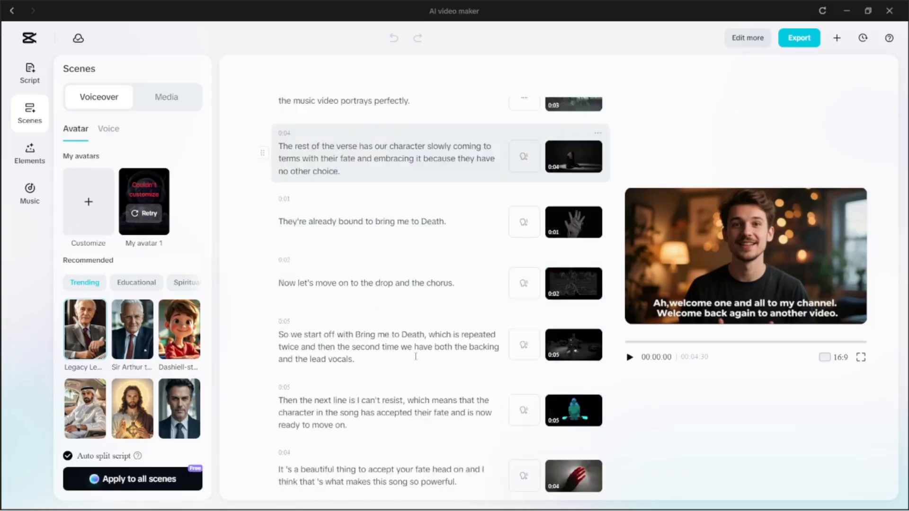
scroll(416, 355, "up", 12)
scroll(403, 308, "up", 8)
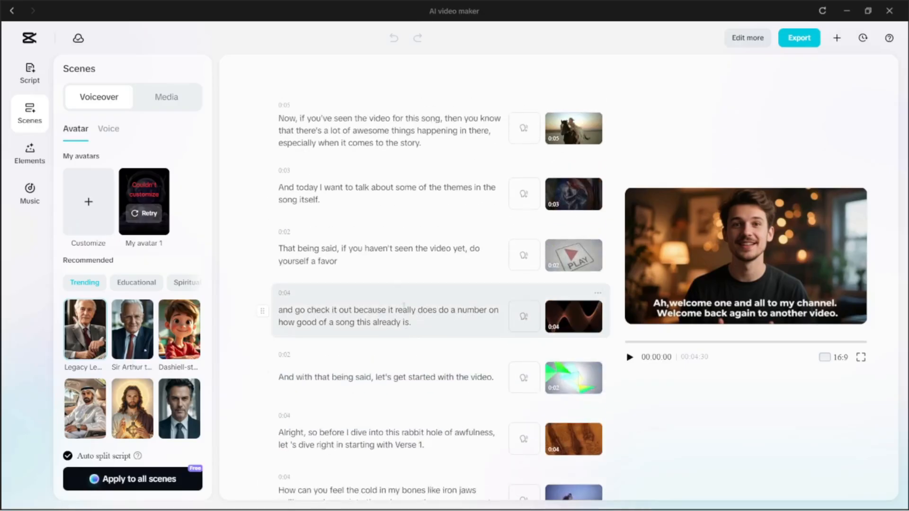
scroll(389, 256, "down", 15)
scroll(390, 256, "down", 15)
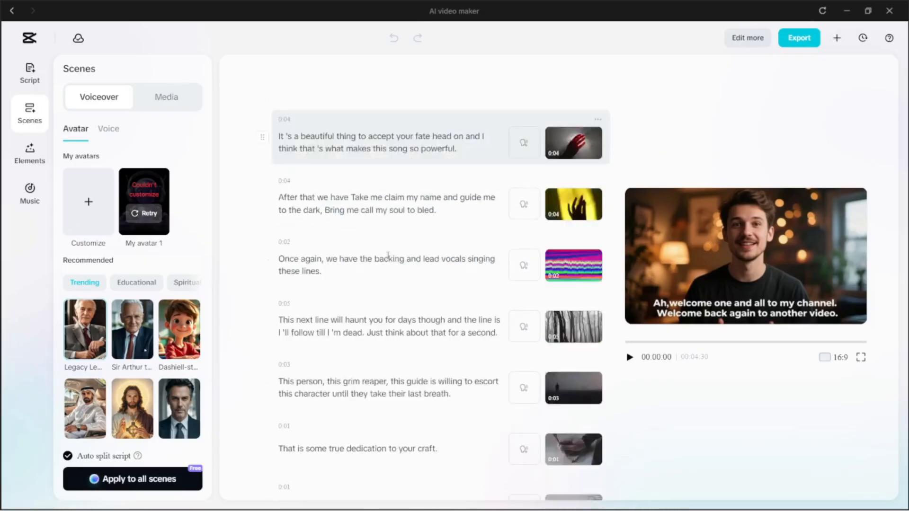
scroll(387, 255, "up", 8)
scroll(388, 256, "up", 10)
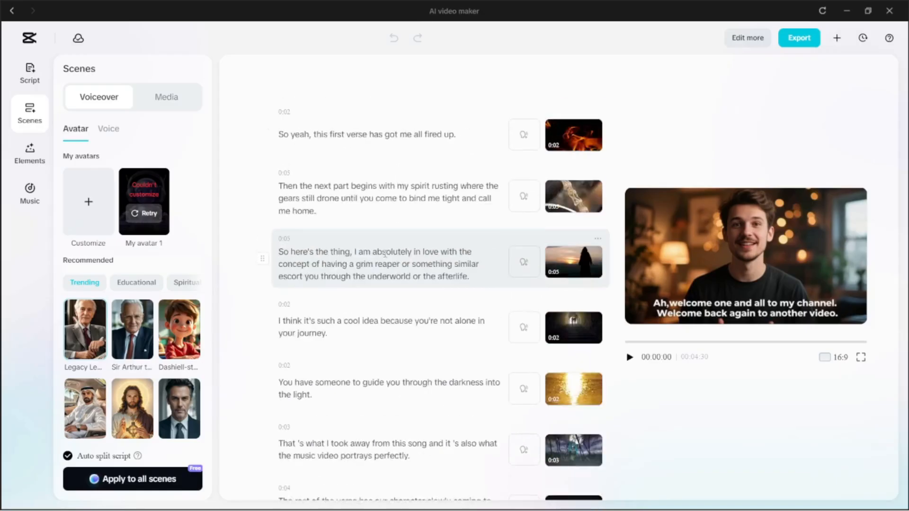
Step: Browse the trending voiceover voices and review the script lines they can be applied to
left_click(106, 130)
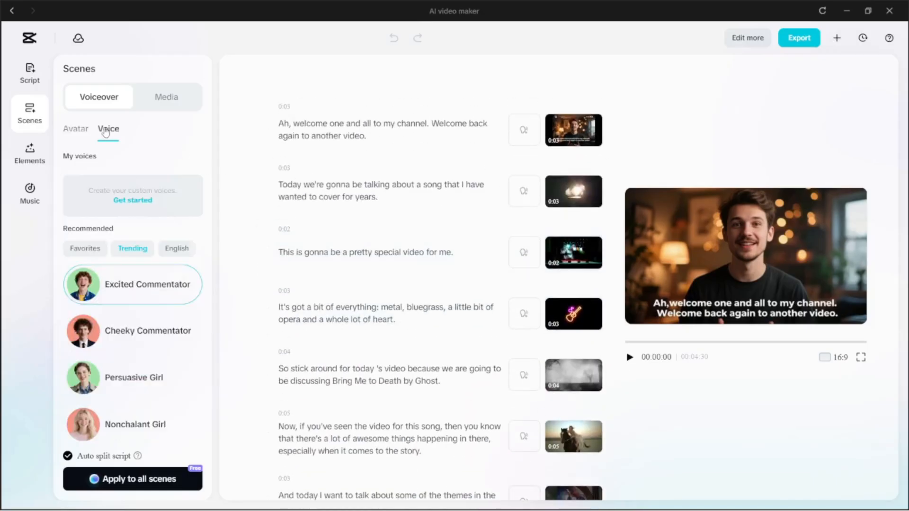
scroll(141, 402, "down", 4)
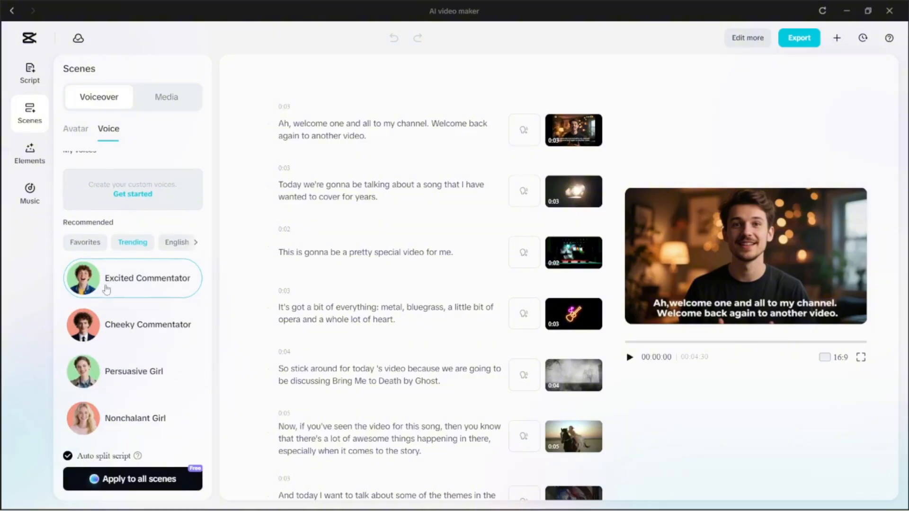
mouse_move(102, 256)
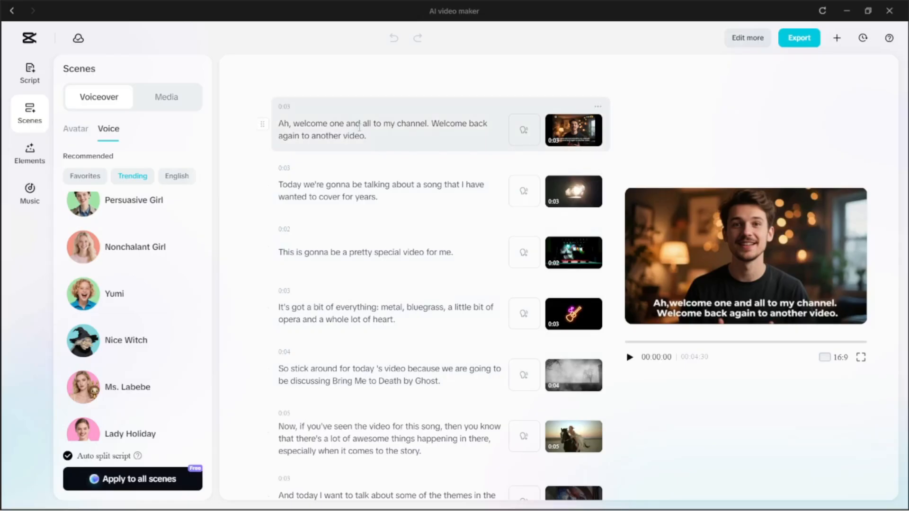
scroll(317, 397, "down", 10)
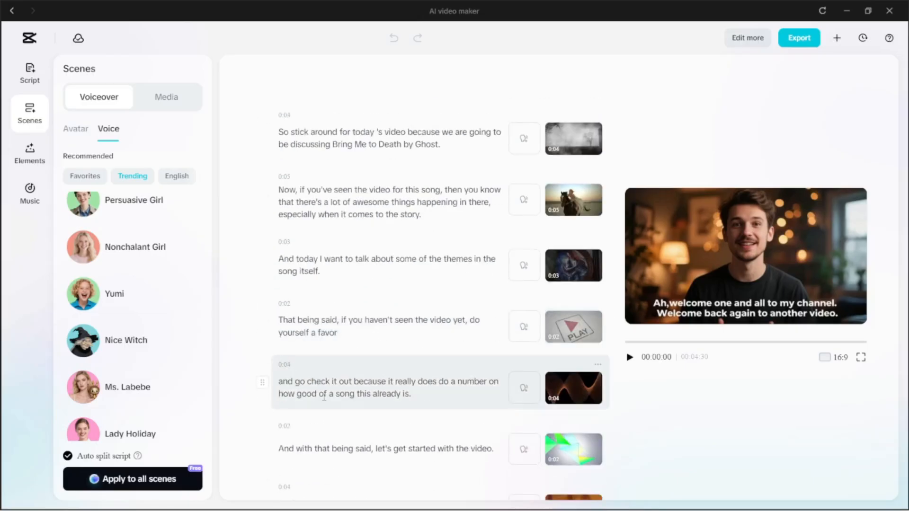
scroll(327, 390, "down", 15)
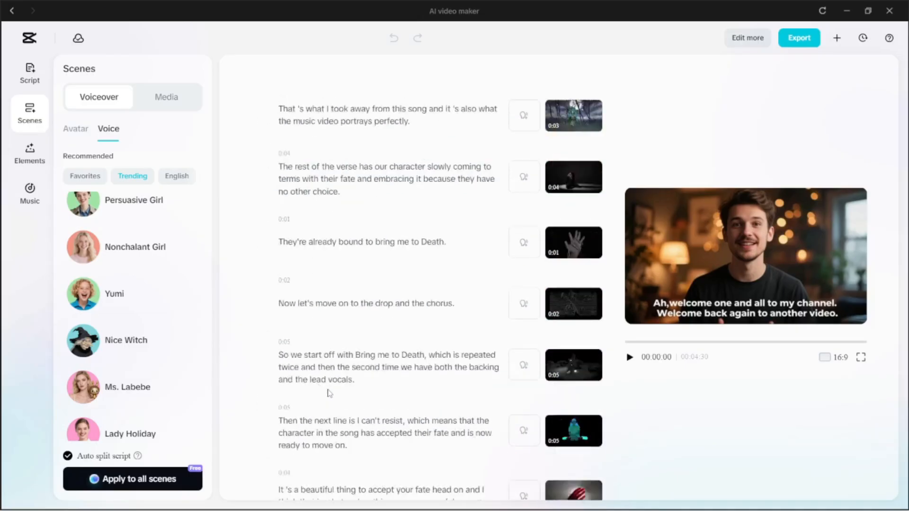
Step: Open the scene media options and look through the script's scenes with their matched clips
scroll(329, 389, "down", 4)
scroll(330, 390, "up", 20)
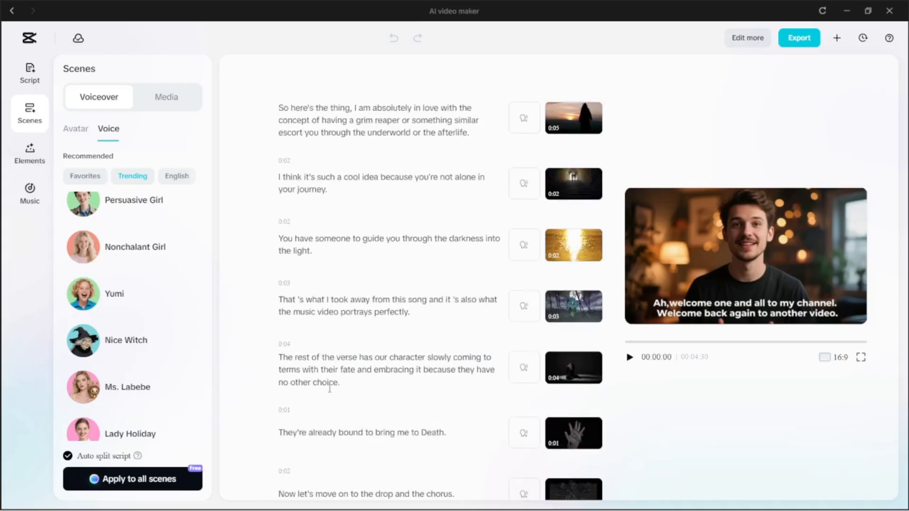
scroll(330, 389, "up", 10)
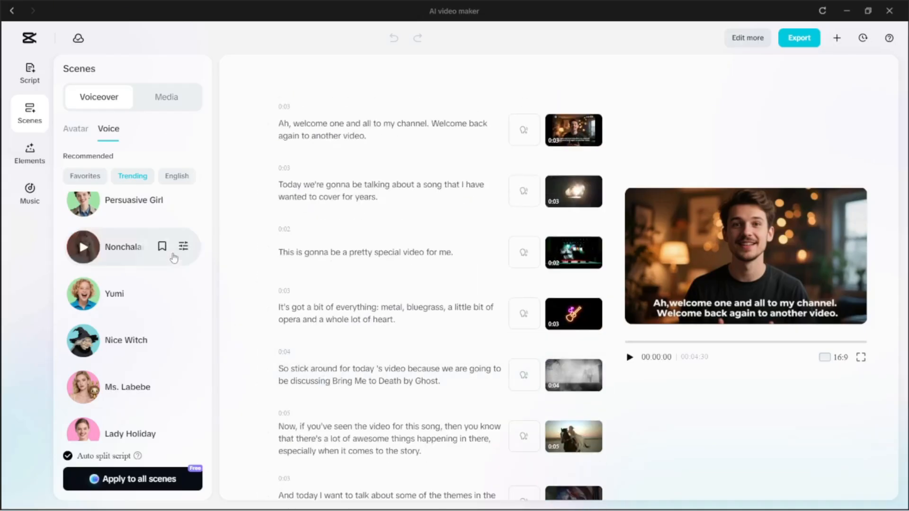
left_click(171, 103)
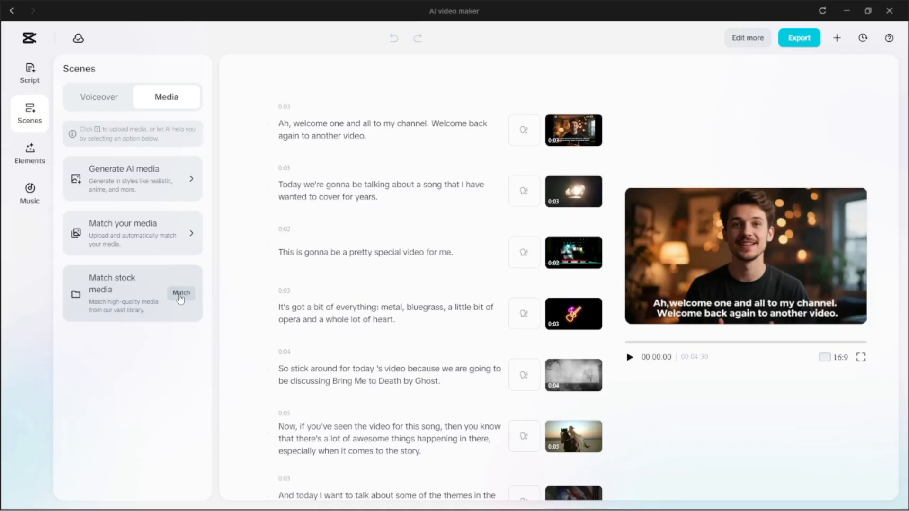
scroll(575, 254, "down", 10)
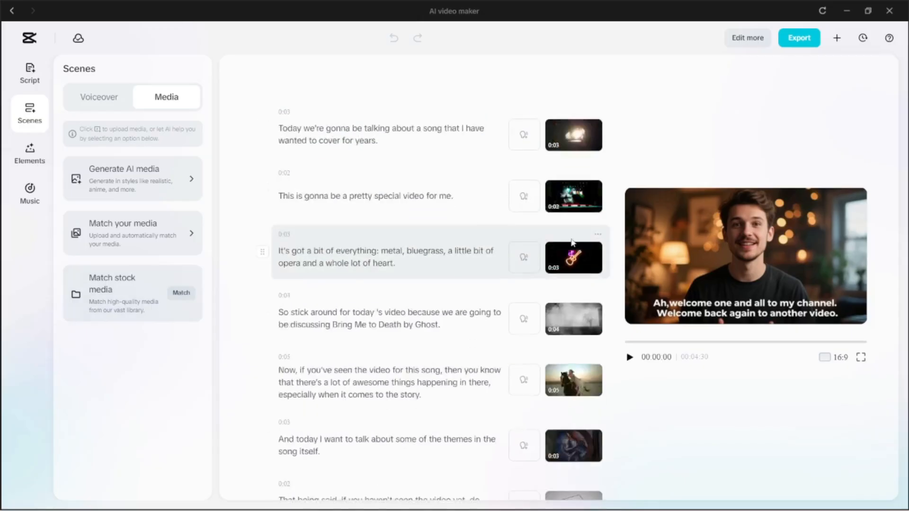
scroll(577, 250, "down", 15)
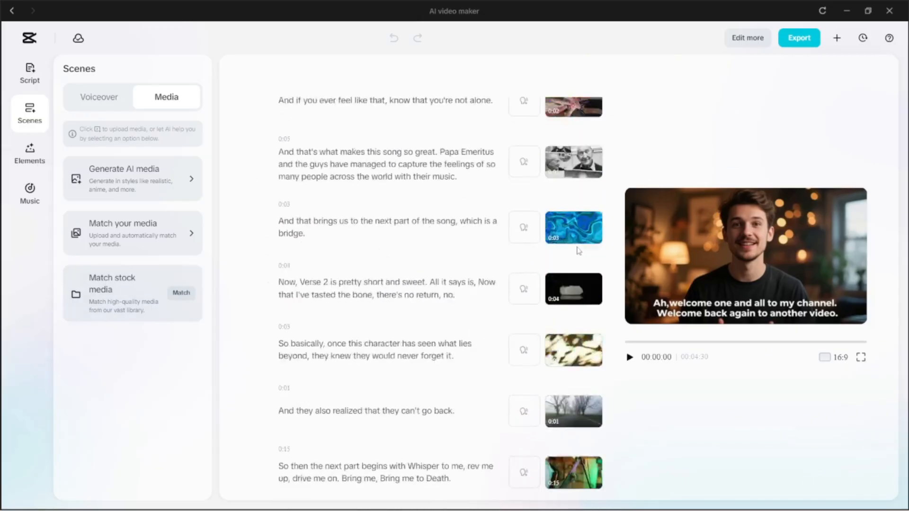
scroll(579, 251, "up", 5)
scroll(579, 251, "down", 15)
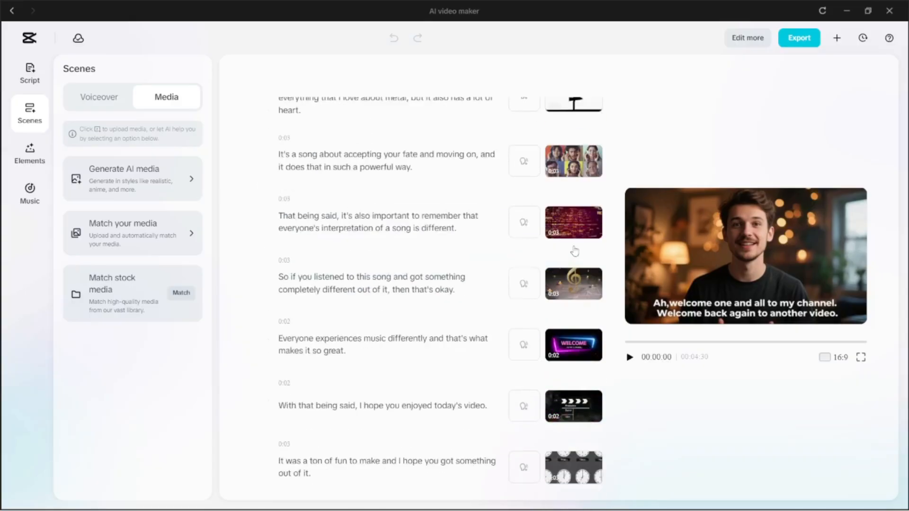
scroll(576, 247, "up", 20)
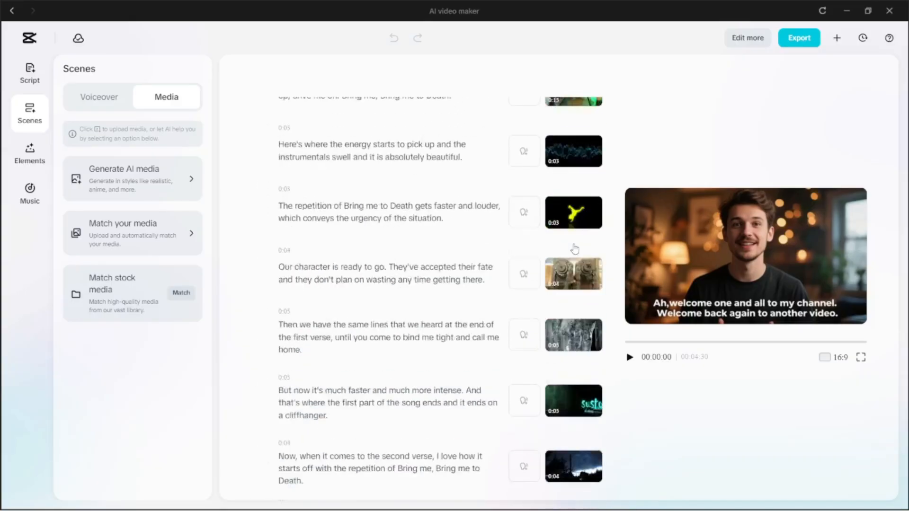
scroll(575, 249, "up", 10)
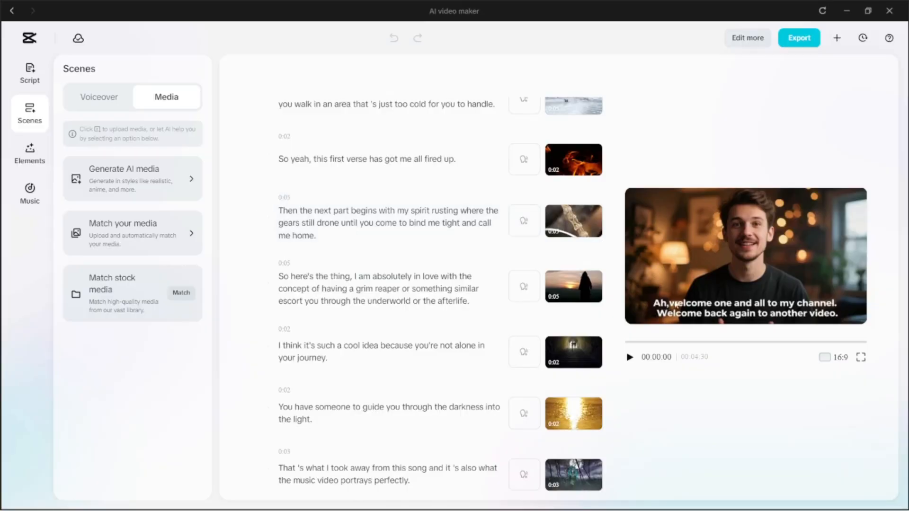
scroll(564, 237, "up", 12)
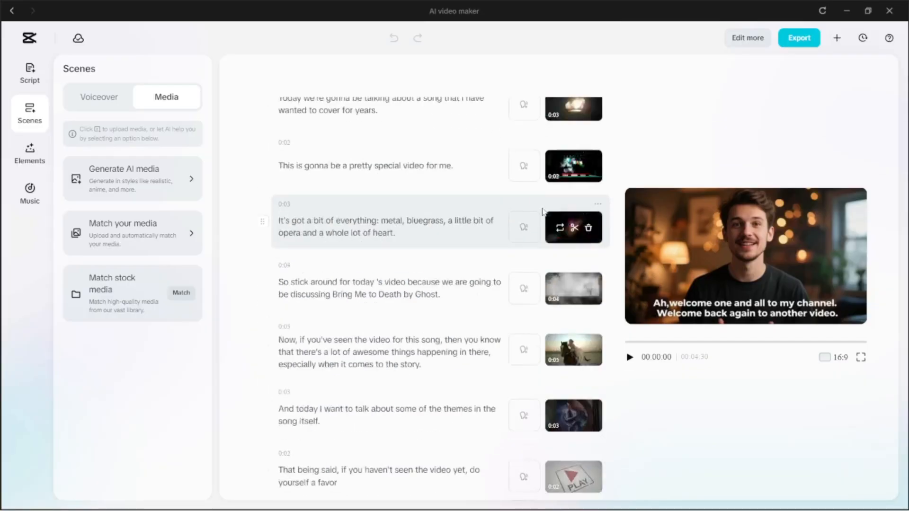
Step: Open the clip replacement for the first scene and search the stock media for "grim reaper"
mouse_move(564, 139)
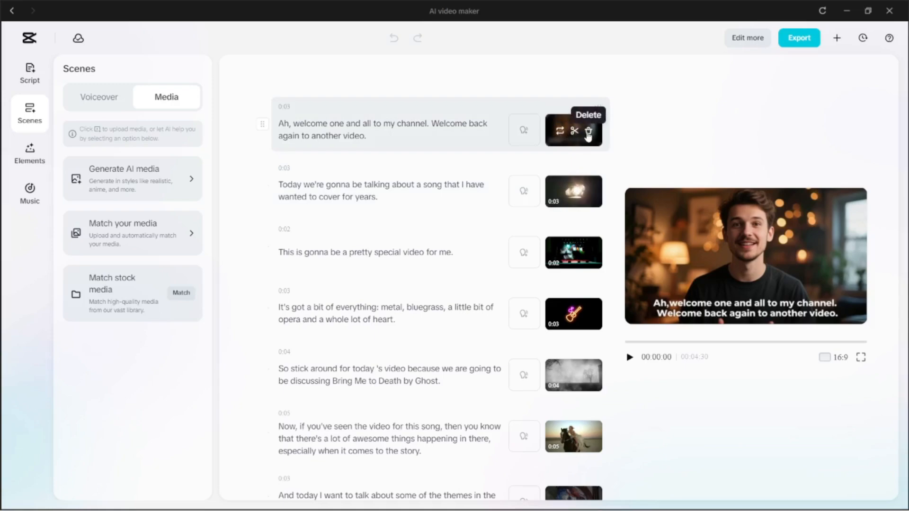
left_click(563, 134)
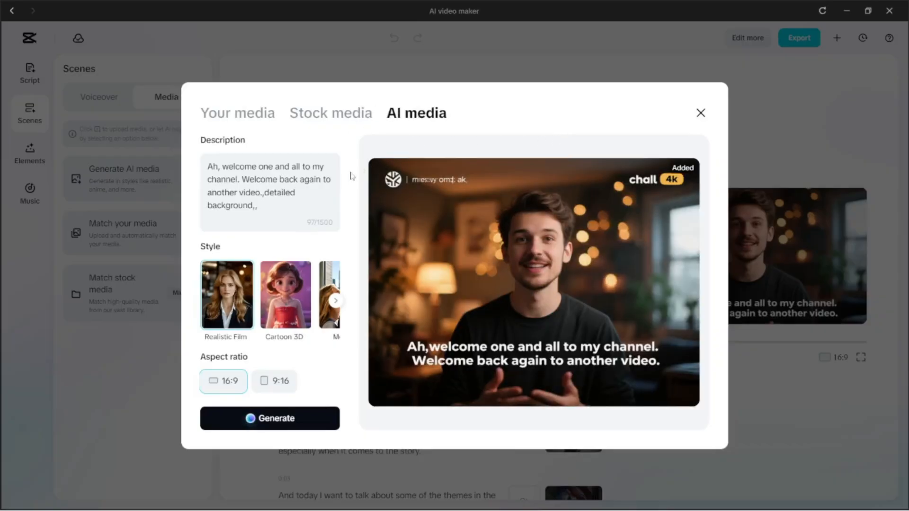
left_click(333, 119)
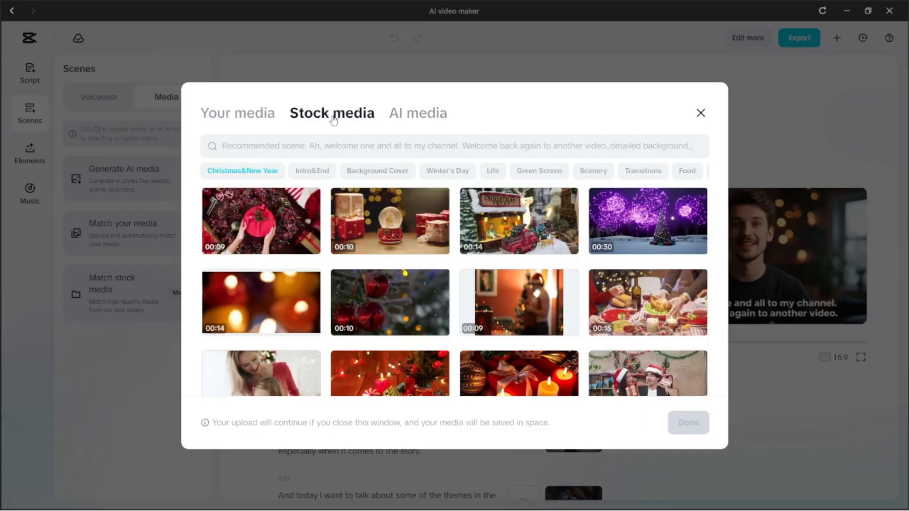
left_click(343, 147)
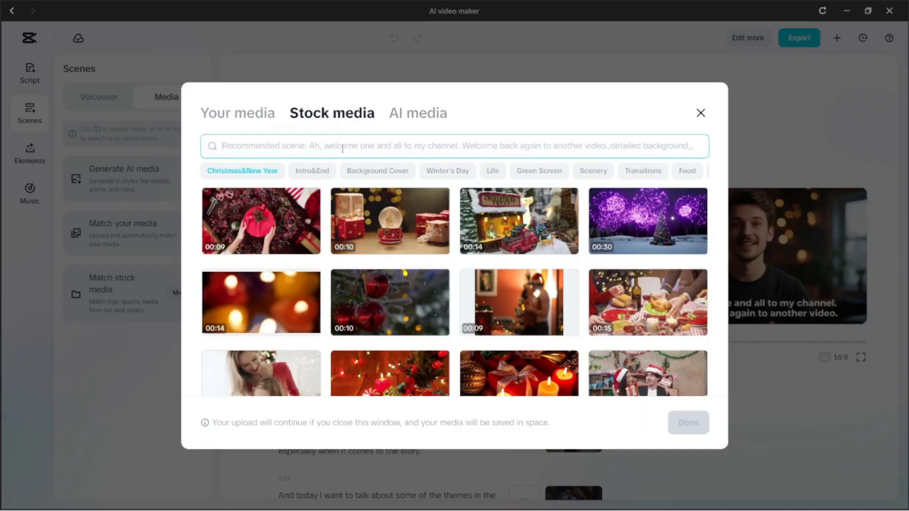
type("grim reaper")
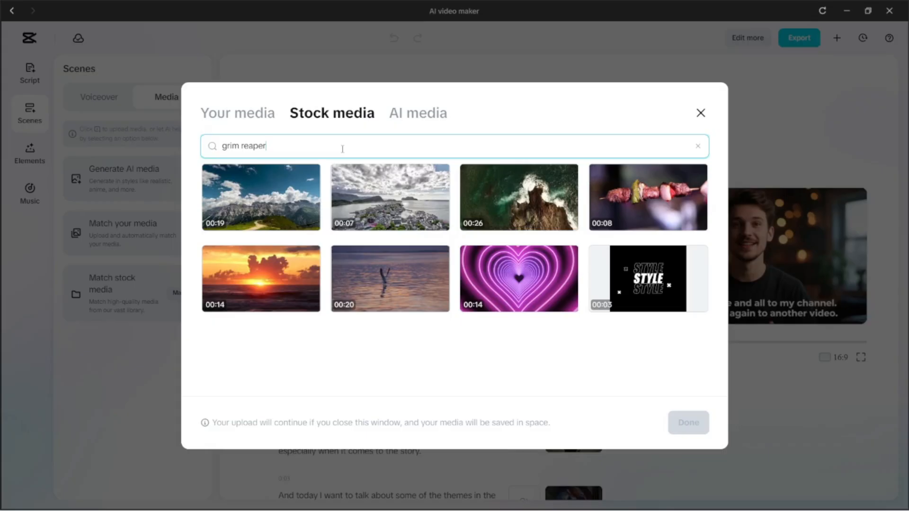
Step: Search the stock media for "gothic death" and replace the first scene's clip with the dark 5-second result, keeping its full length
key("BackSpace")
key("BackSpace")
key("BackSpace")
key("BackSpace")
key("BackSpace")
key("BackSpace")
key("BackSpace")
key("BackSpace")
key("BackSpace")
key("BackSpace")
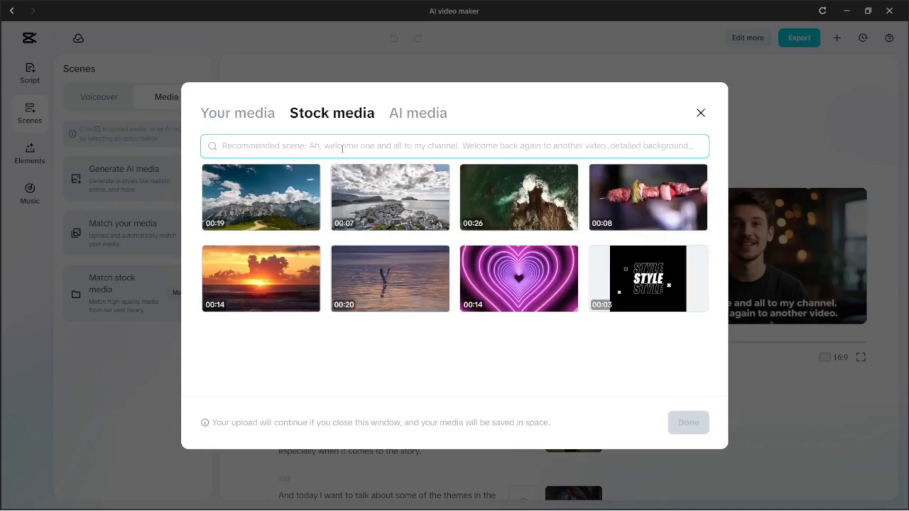
type("gothic death")
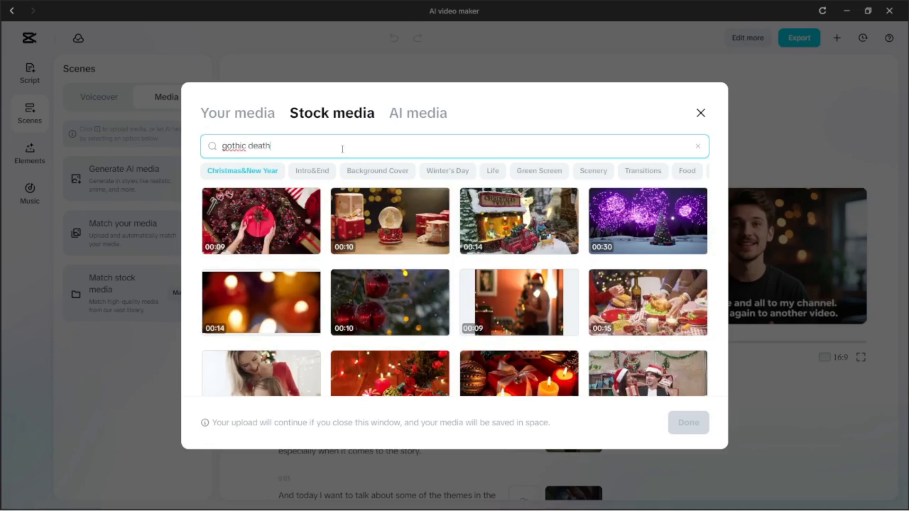
key("Return")
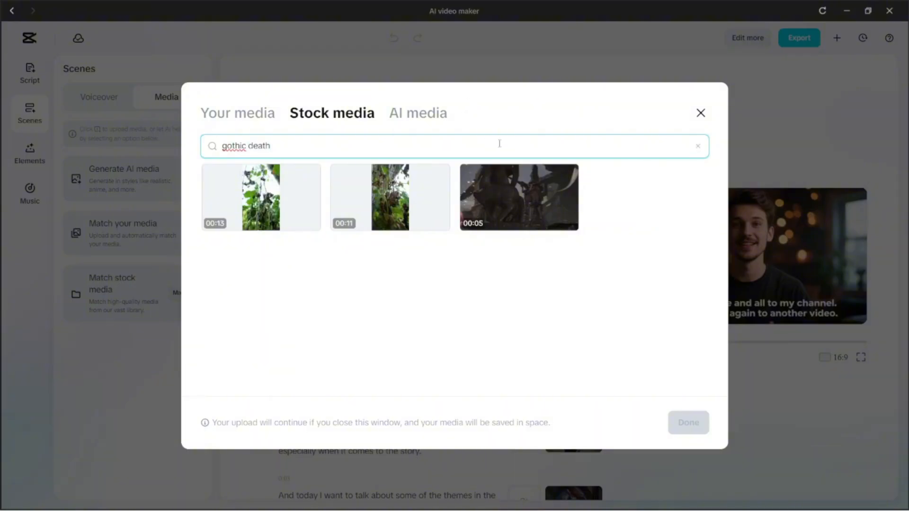
left_click(508, 199)
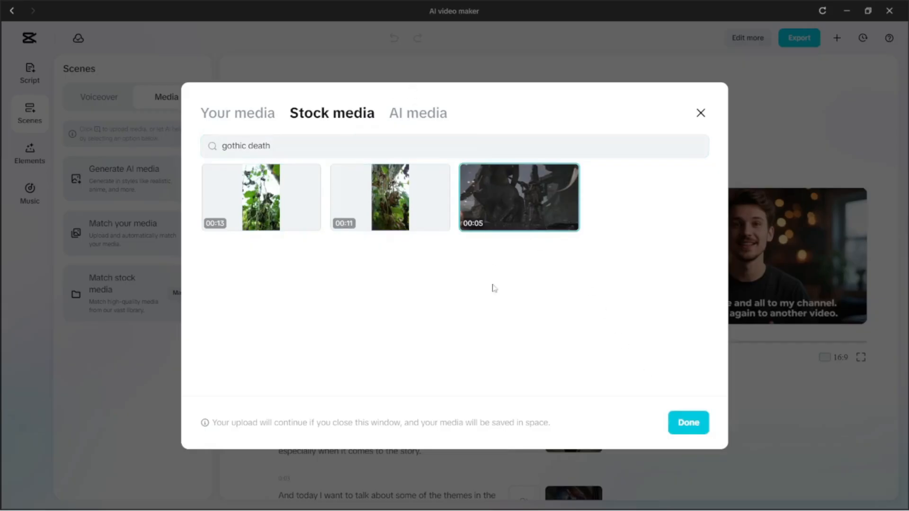
left_click(699, 429)
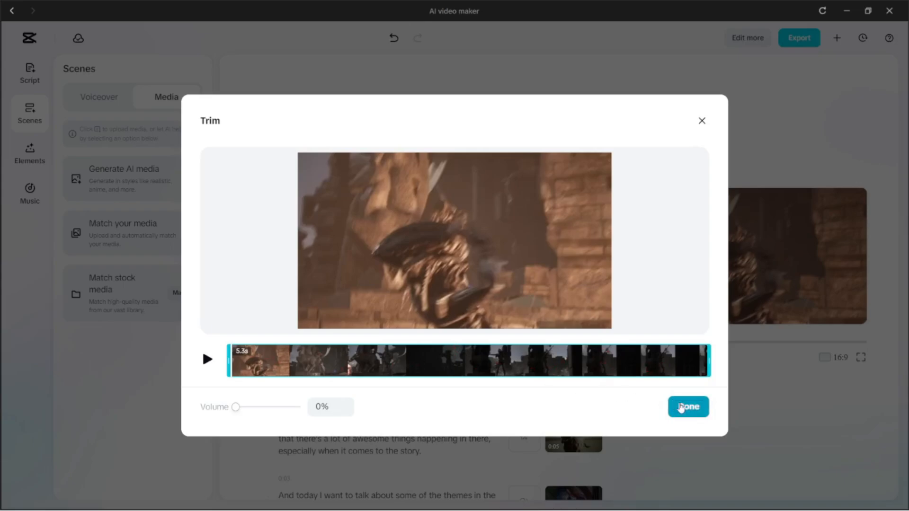
left_click(681, 408)
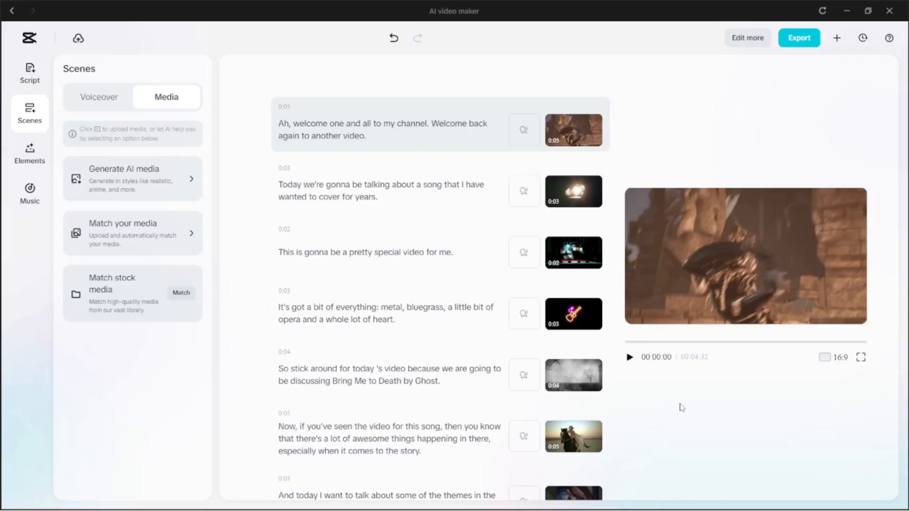
Step: Preview the opening of the edited video and review the remaining scene clips and the element options
left_click(629, 357)
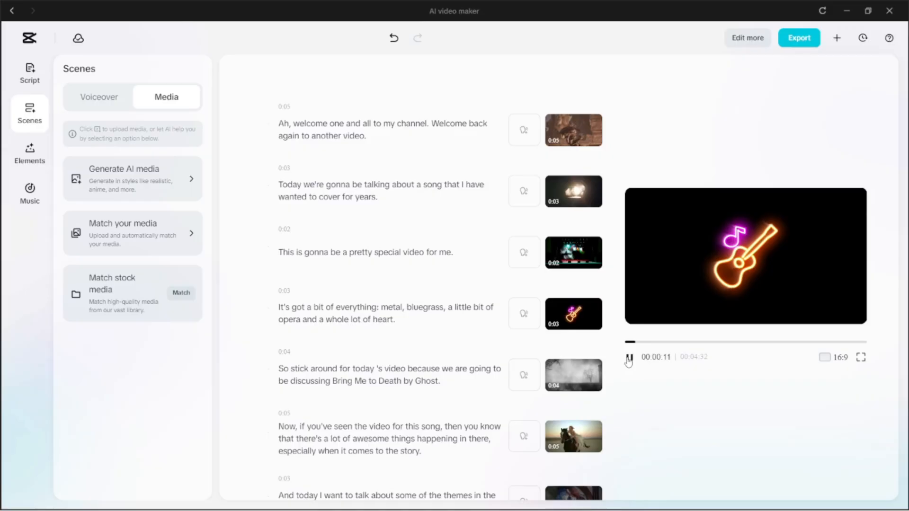
scroll(570, 322, "down", 15)
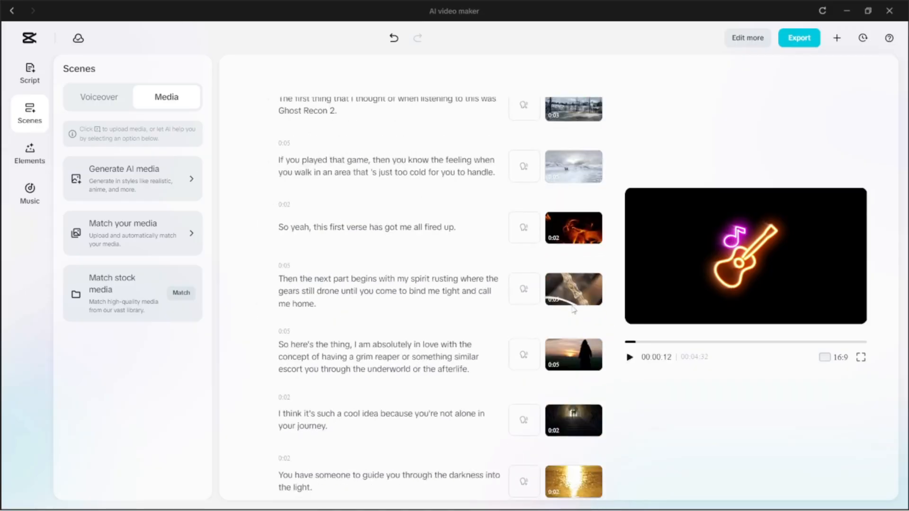
scroll(570, 322, "down", 4)
scroll(547, 395, "down", 20)
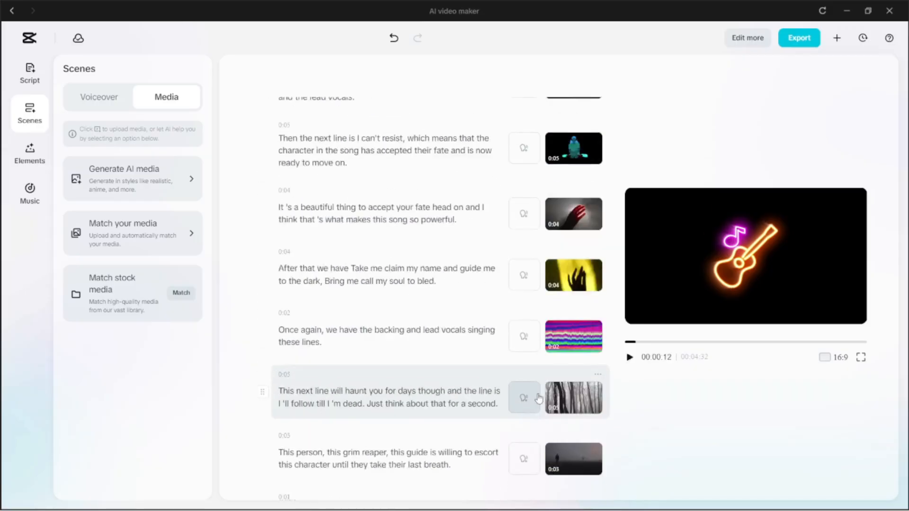
scroll(547, 395, "down", 20)
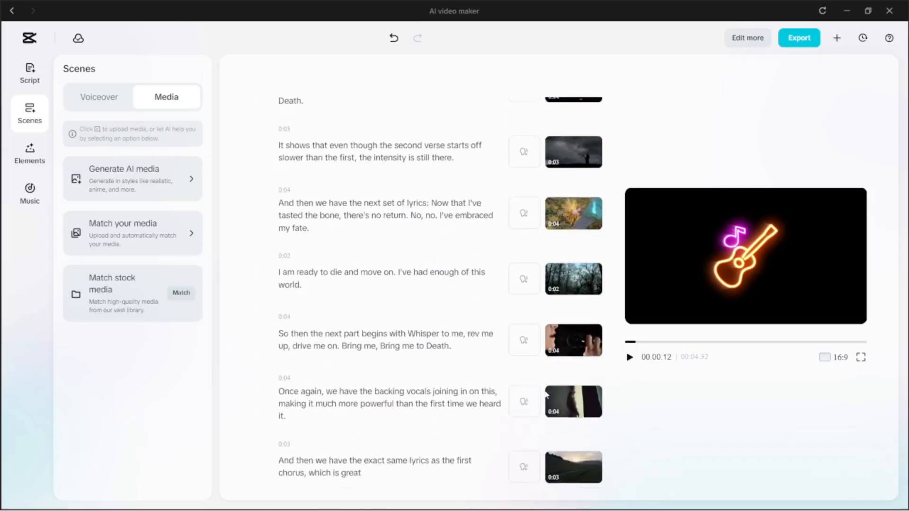
scroll(547, 395, "up", 20)
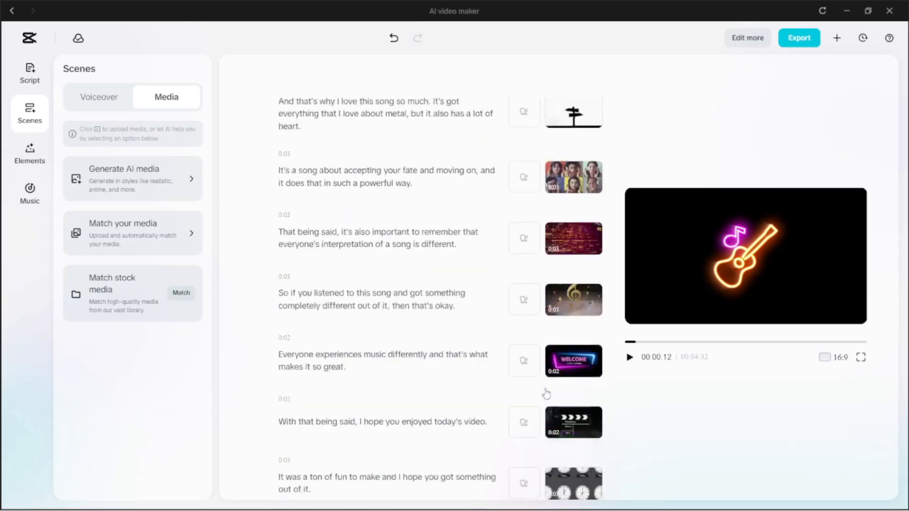
scroll(546, 378, "up", 20)
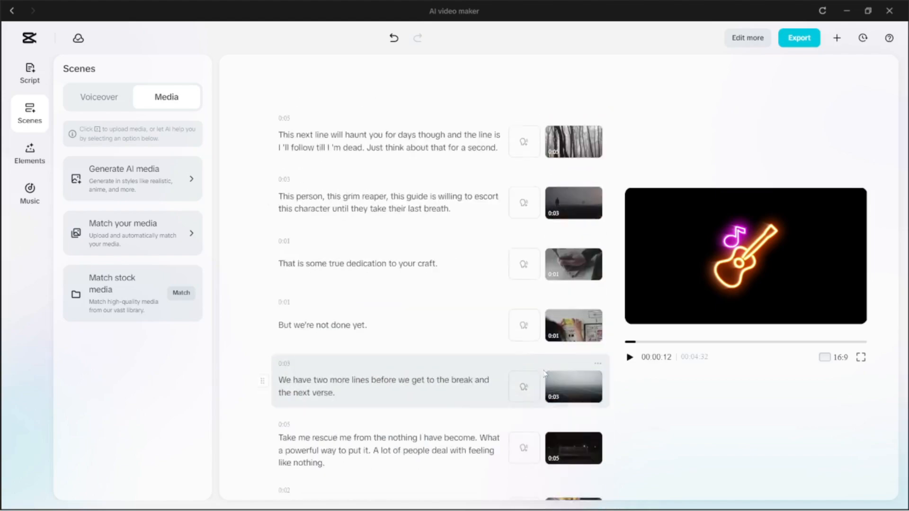
scroll(543, 369, "up", 5)
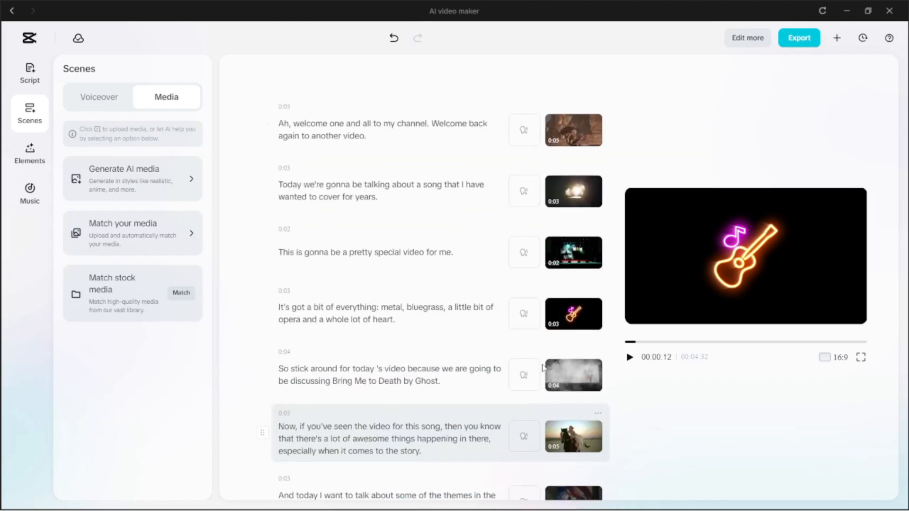
left_click(33, 156)
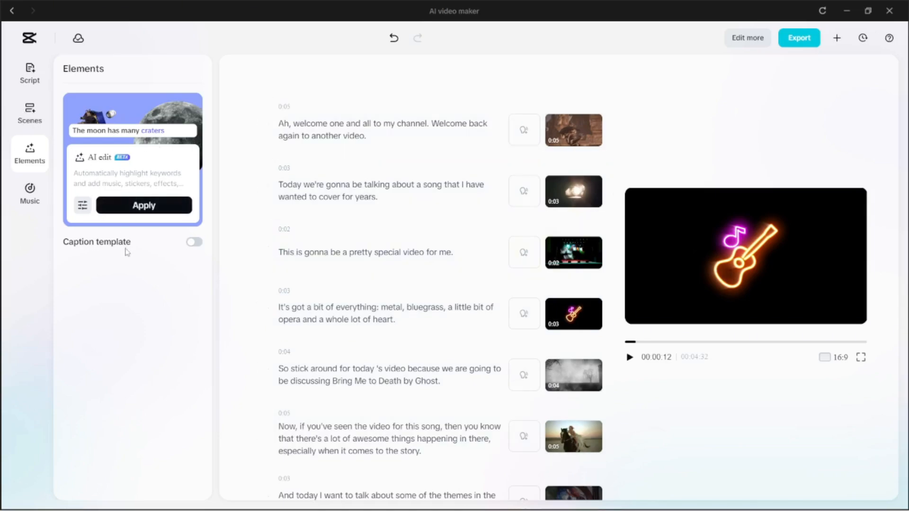
Step: Export the video with High quality, 1080p resolution and a 30fps frame rate
left_click(798, 43)
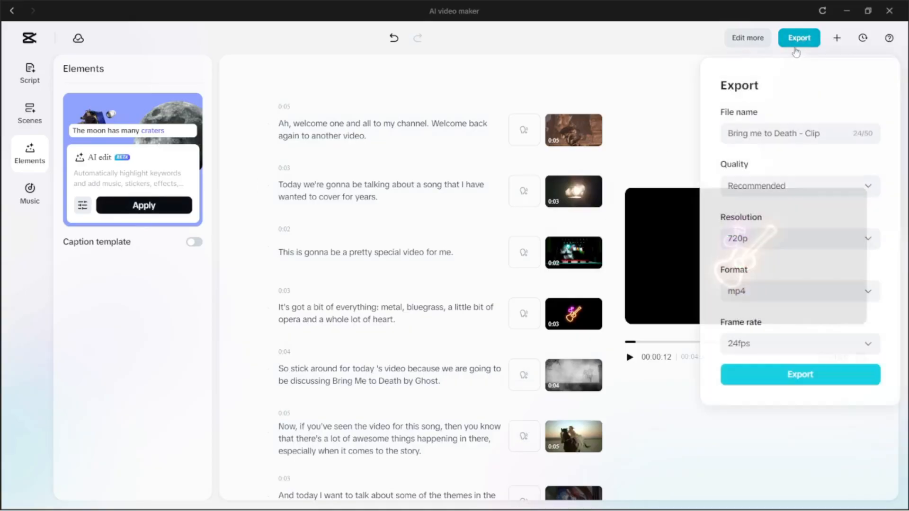
left_click(760, 187)
left_click(761, 216)
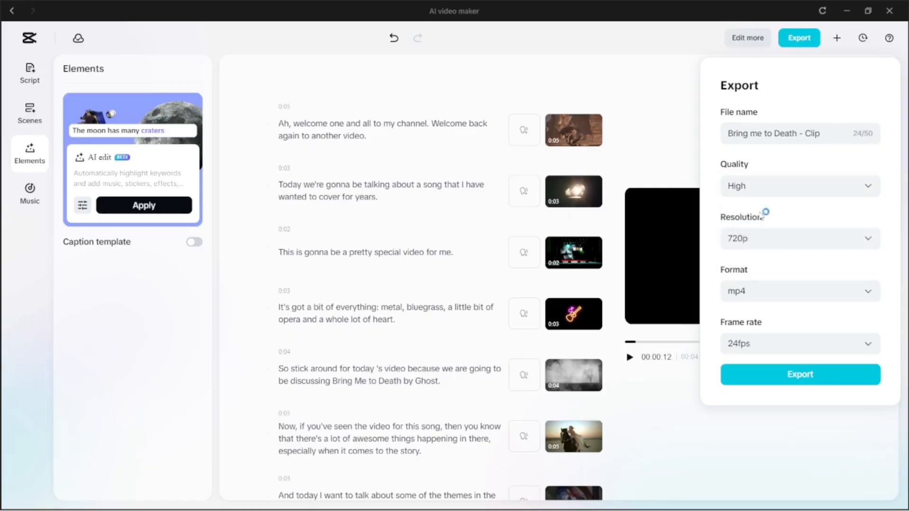
left_click(767, 241)
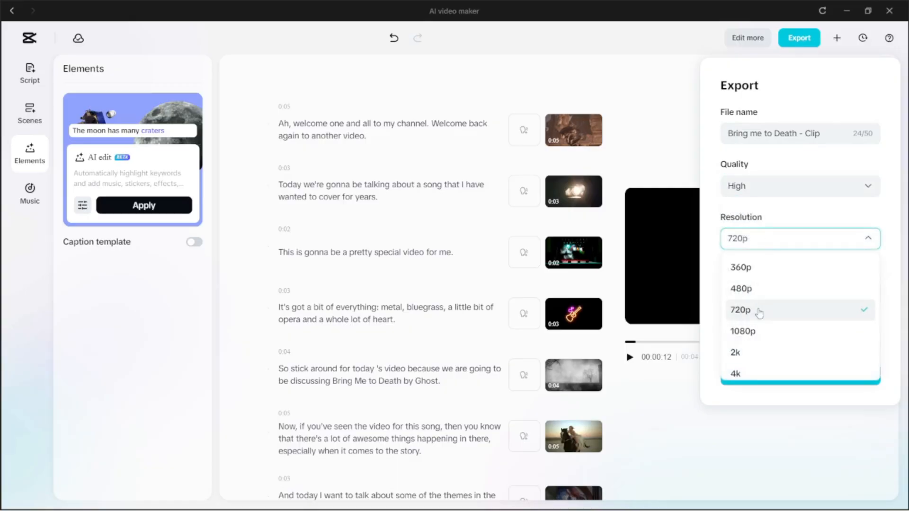
left_click(758, 334)
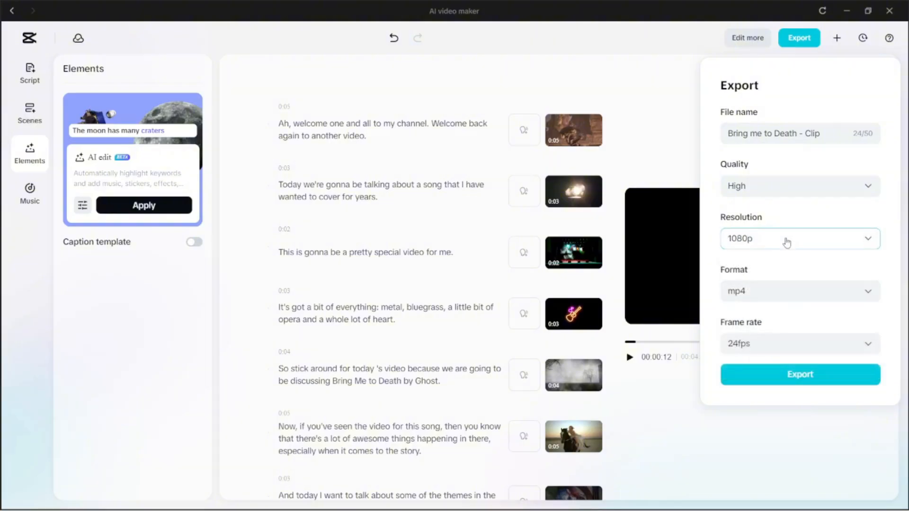
left_click(785, 349)
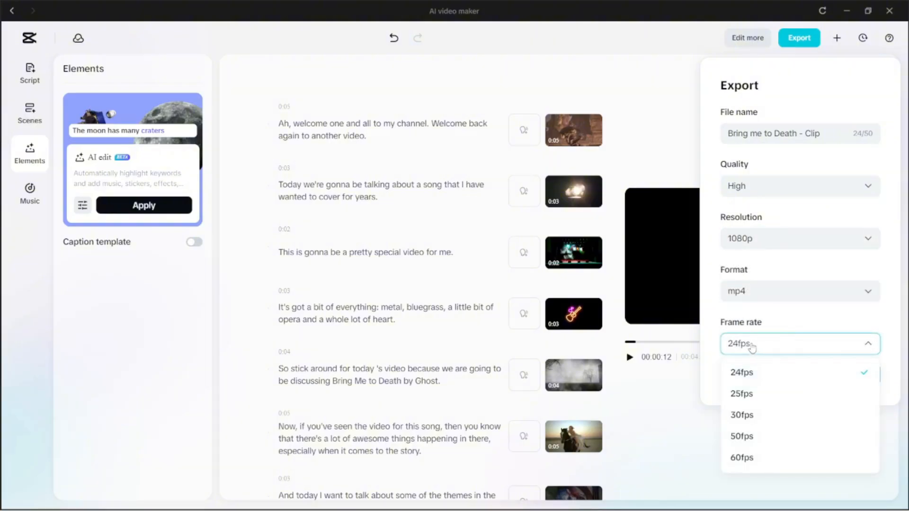
left_click(753, 415)
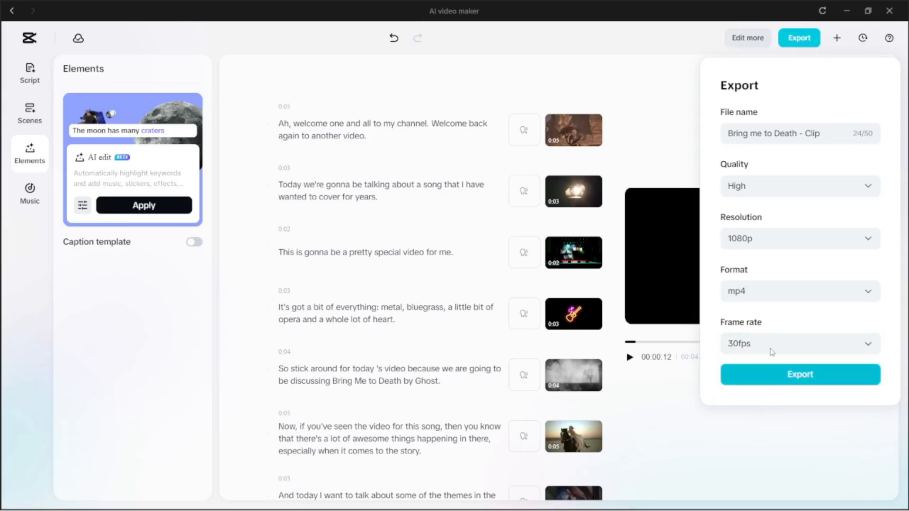
left_click(772, 376)
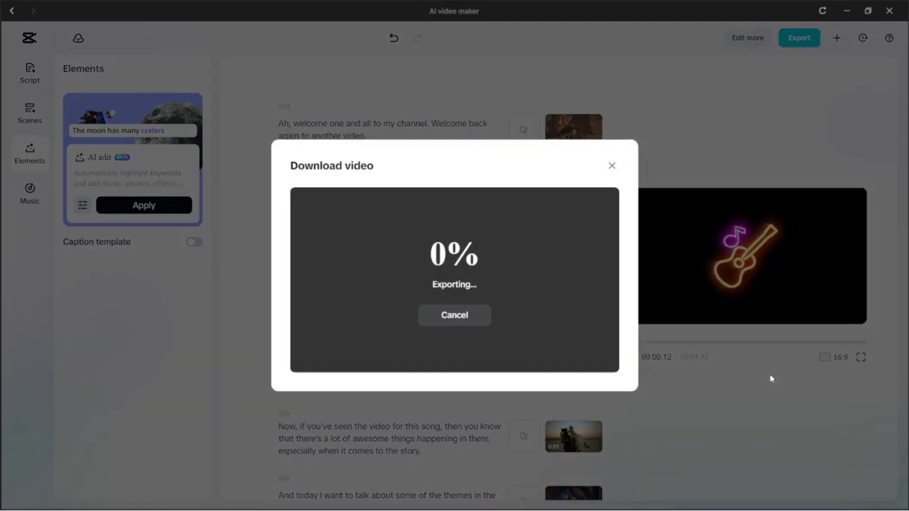